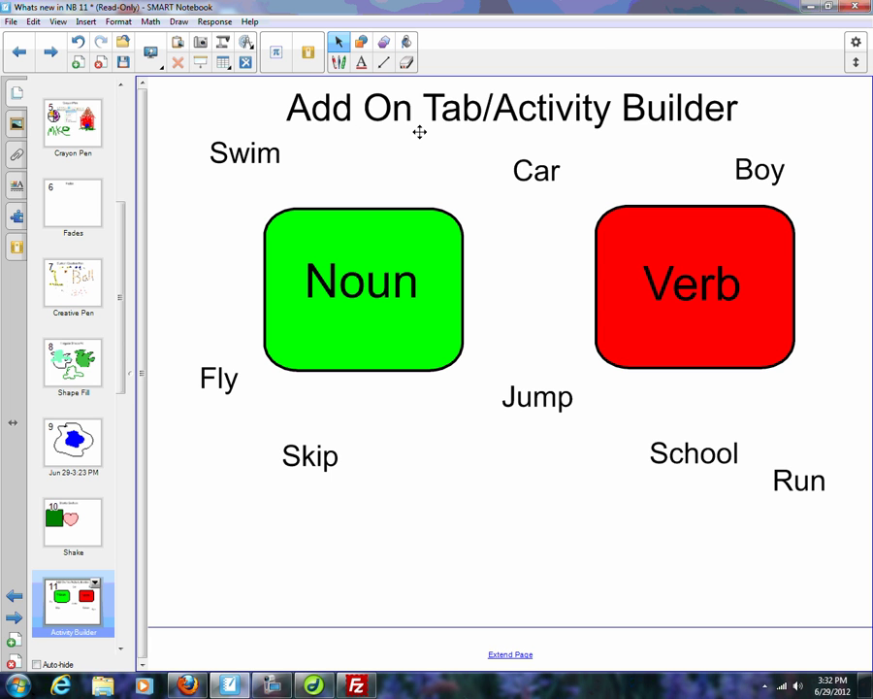
Step: Test the sort: Swim and Jump onto Verb, Car onto Noun, Boy bouncing back
left_click(16, 216)
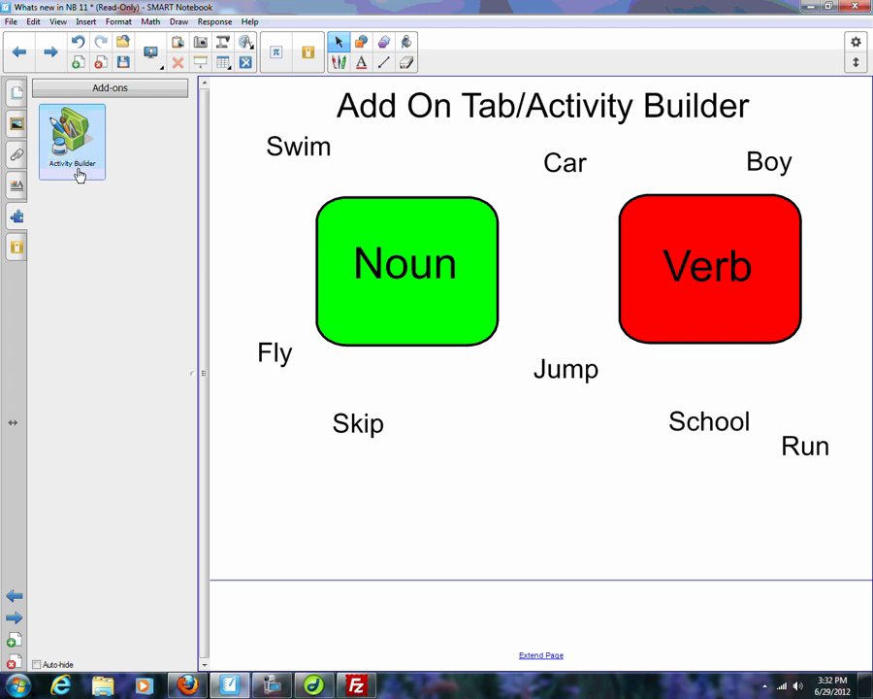
left_click(14, 96)
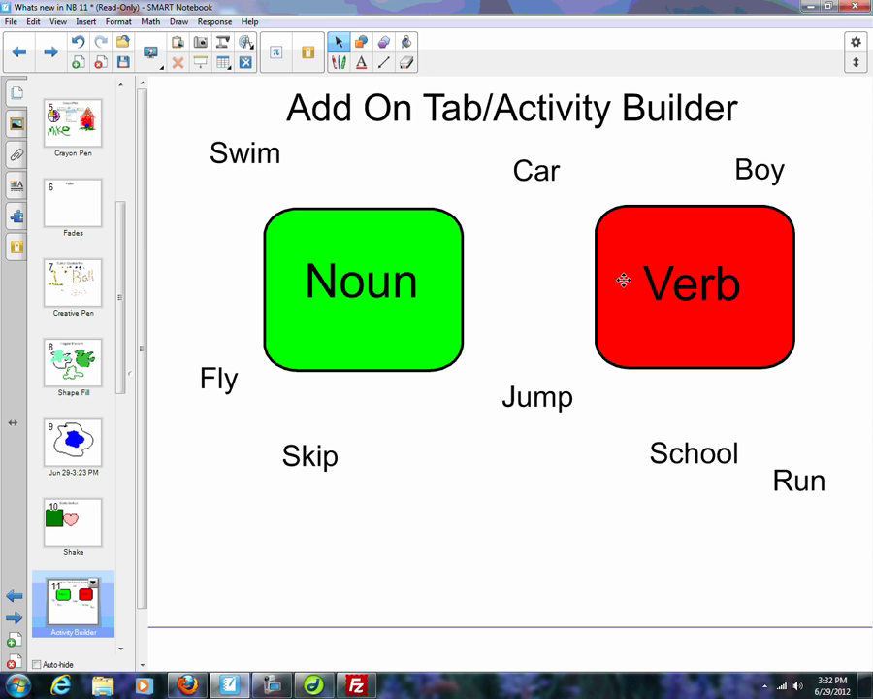
left_click_drag(236, 155, 686, 256)
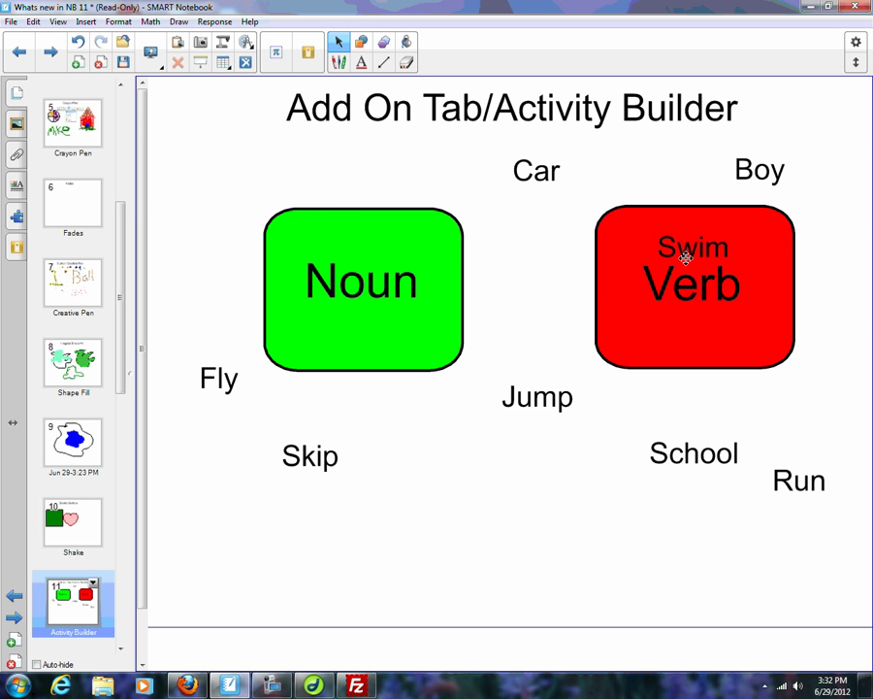
left_click_drag(549, 176, 356, 252)
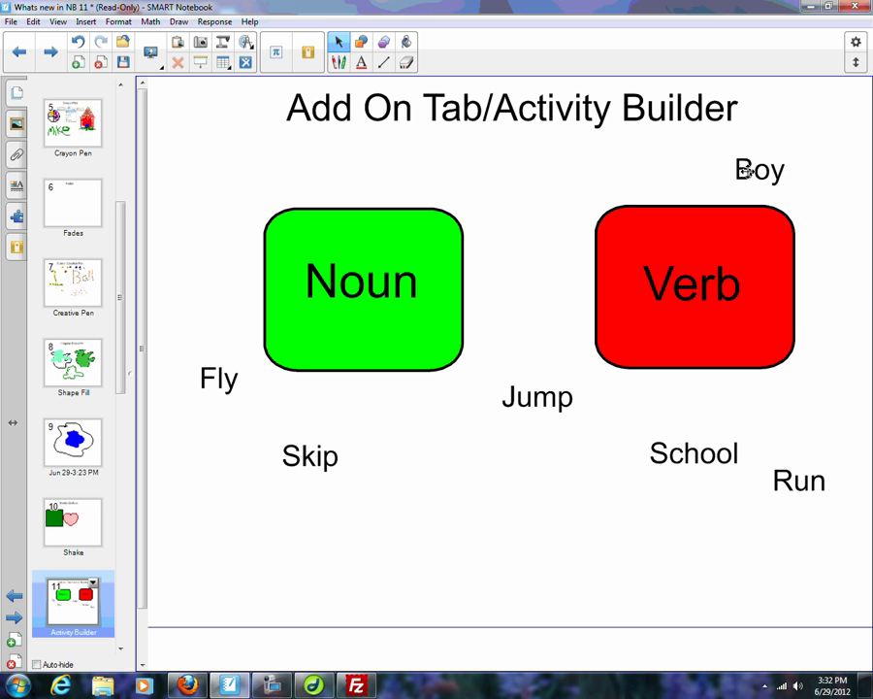
left_click_drag(744, 170, 674, 262)
left_click_drag(516, 396, 370, 317)
left_click_drag(539, 401, 720, 347)
left_click_drag(709, 452, 358, 314)
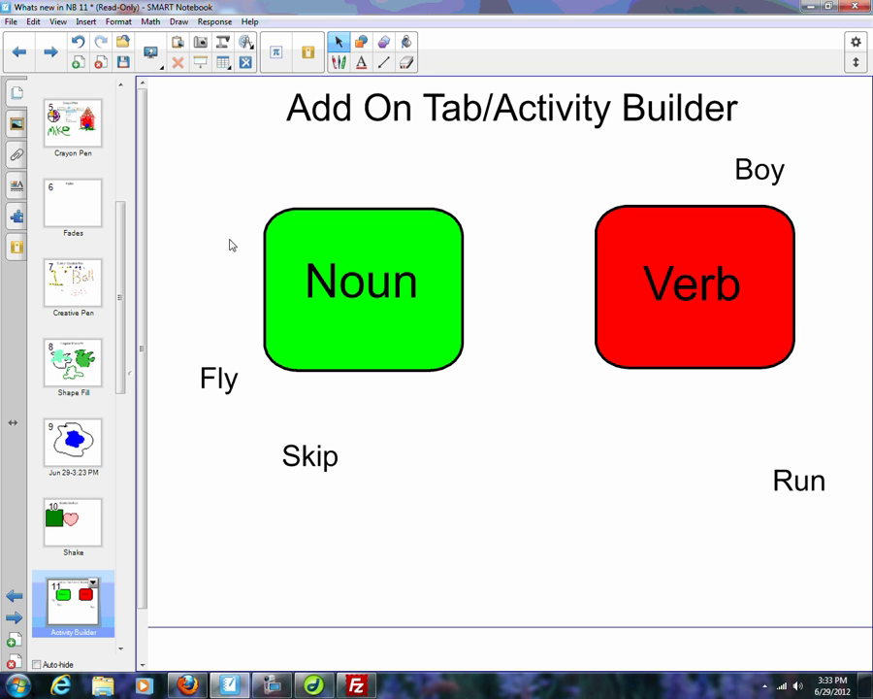
Step: In Activity Builder, inspect the Noun box's Objects and Settings tabs, then finish with Done
left_click(16, 219)
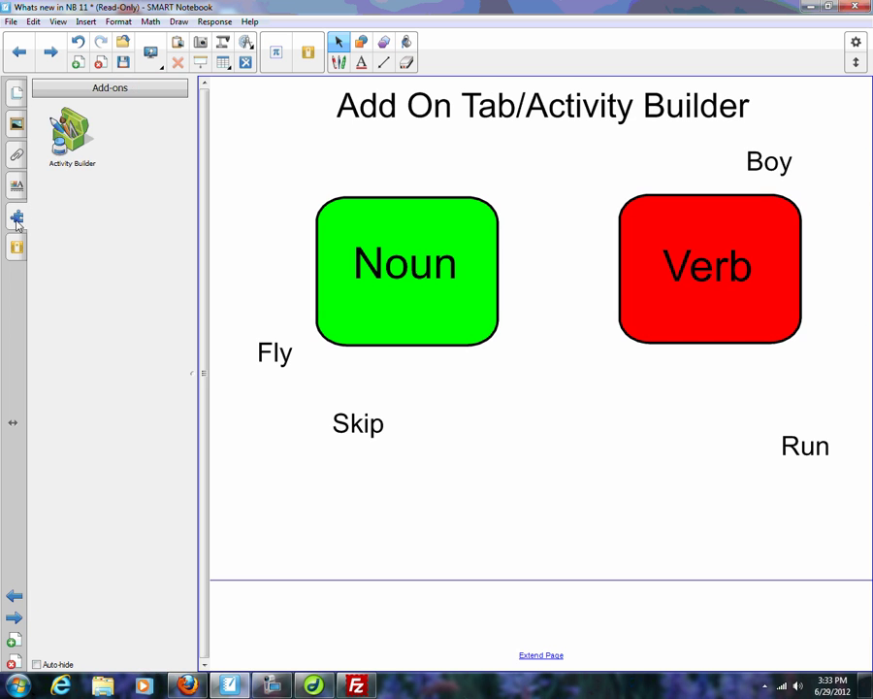
left_click(59, 156)
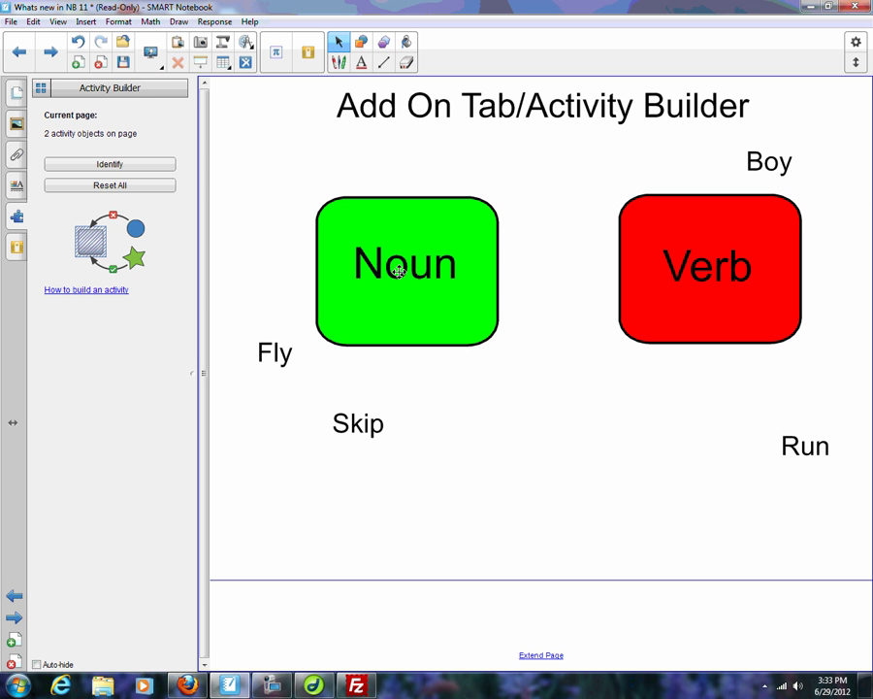
left_click(413, 238)
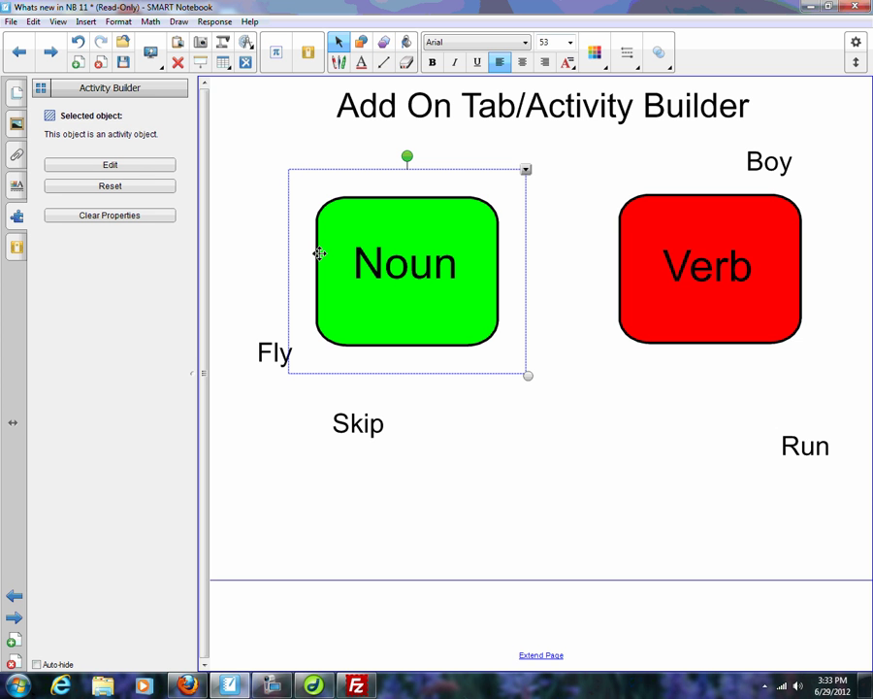
left_click(136, 169)
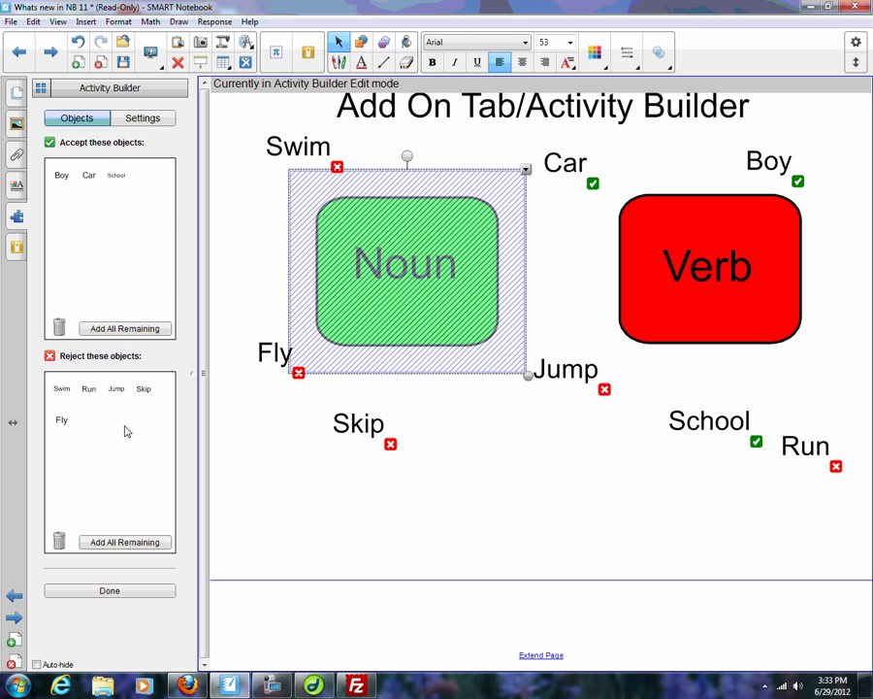
left_click(146, 120)
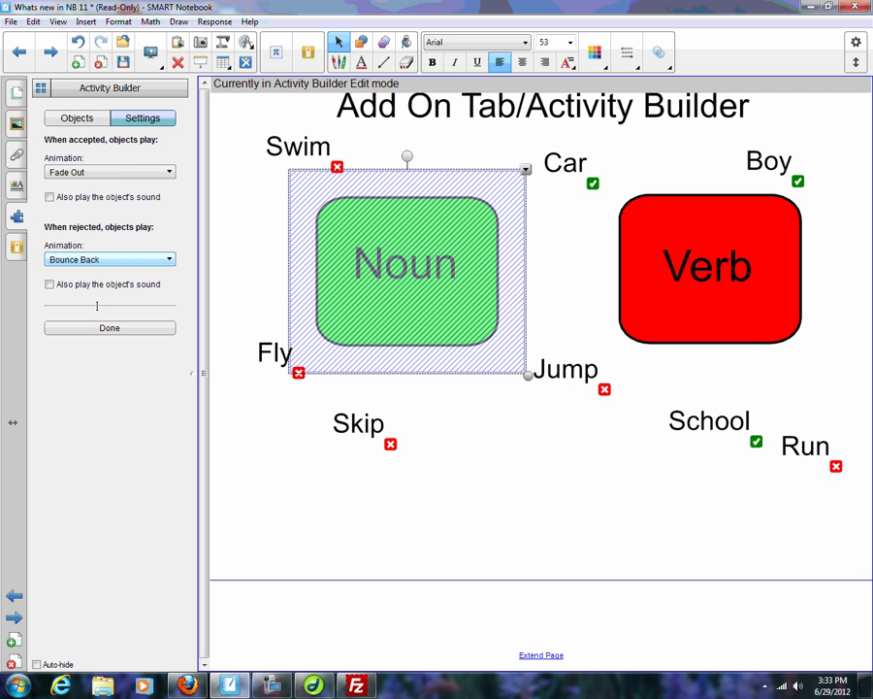
left_click(110, 327)
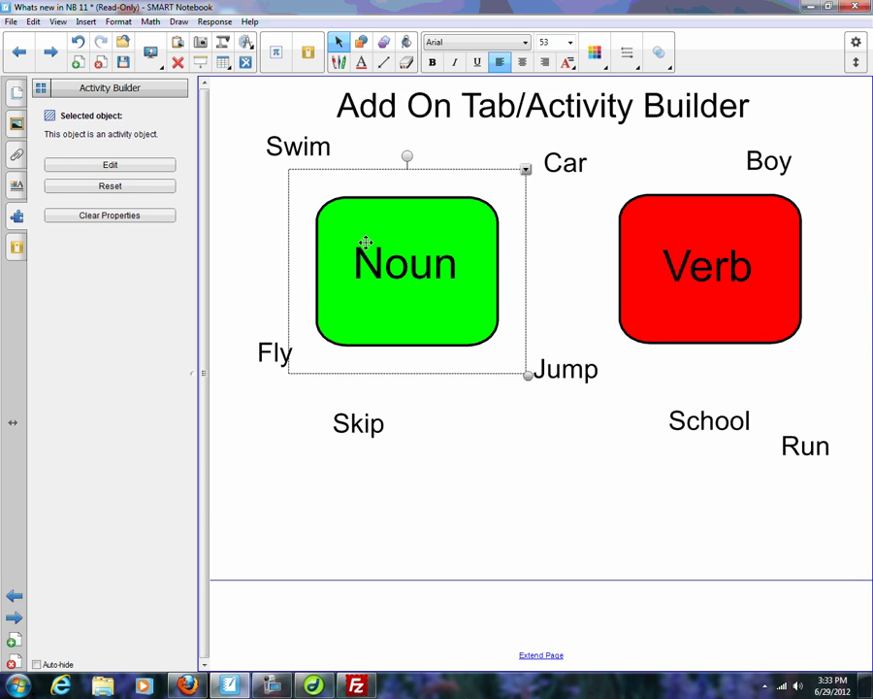
left_click(11, 93)
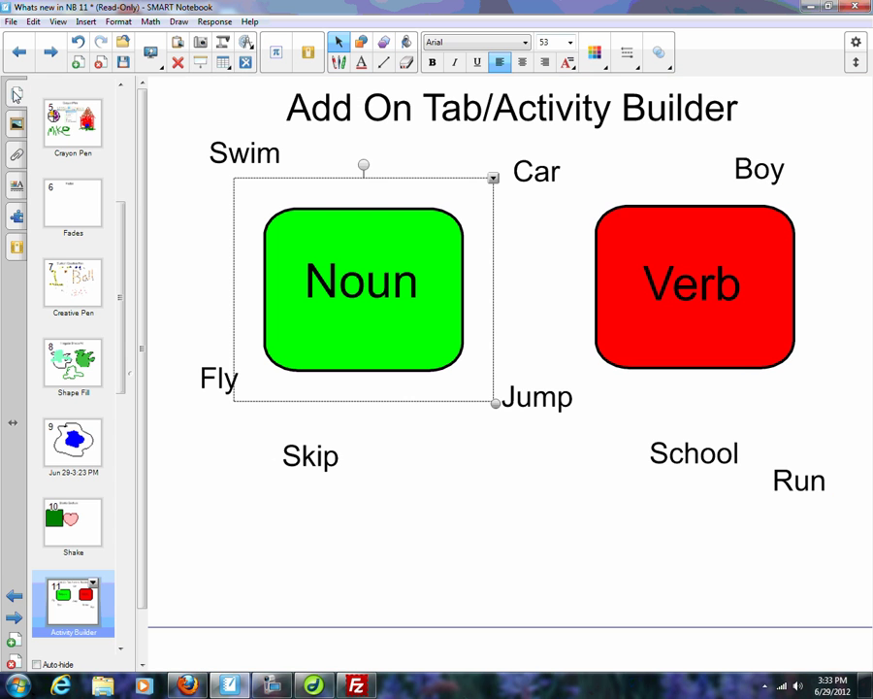
Step: Drop Swim and Jump onto the Verb box, and Car and Boy onto the Noun box
left_click(473, 503)
left_click_drag(243, 155, 579, 224)
left_click_drag(533, 168, 386, 226)
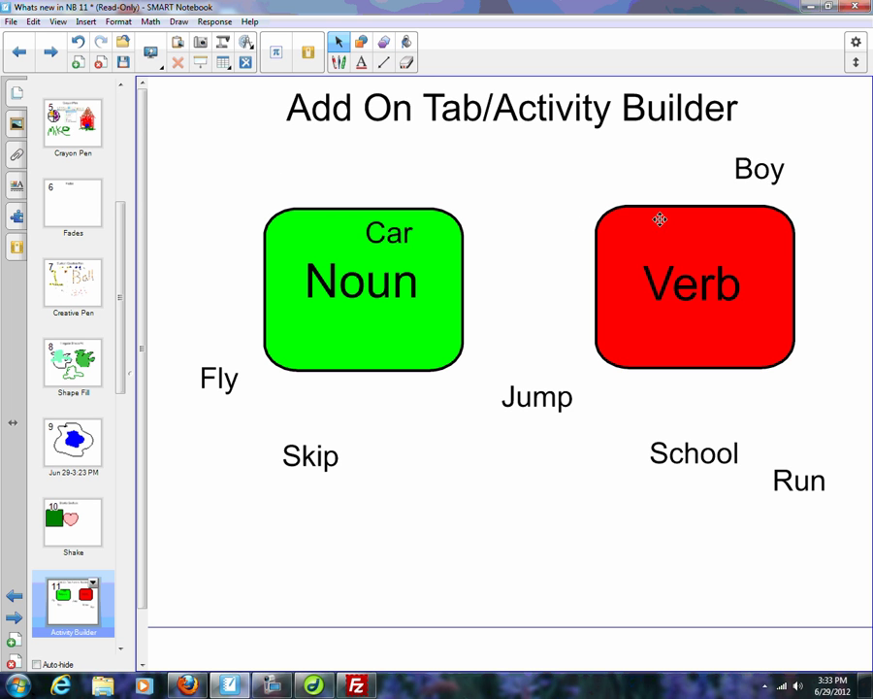
left_click_drag(549, 404, 432, 342)
left_click_drag(755, 171, 366, 257)
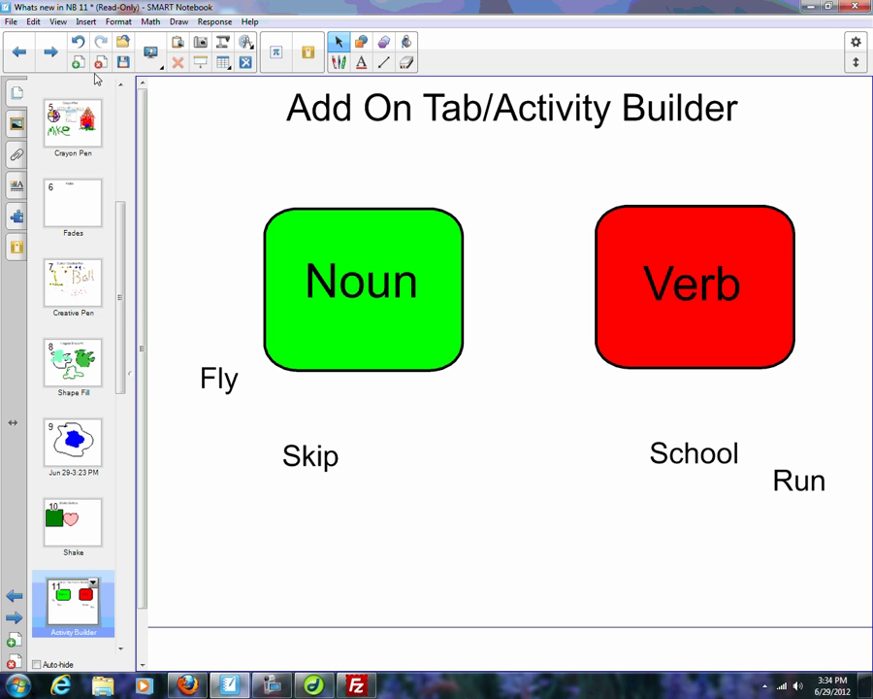
Step: Reset the sorting page to its saved state with Edit > Reset Page
left_click(36, 22)
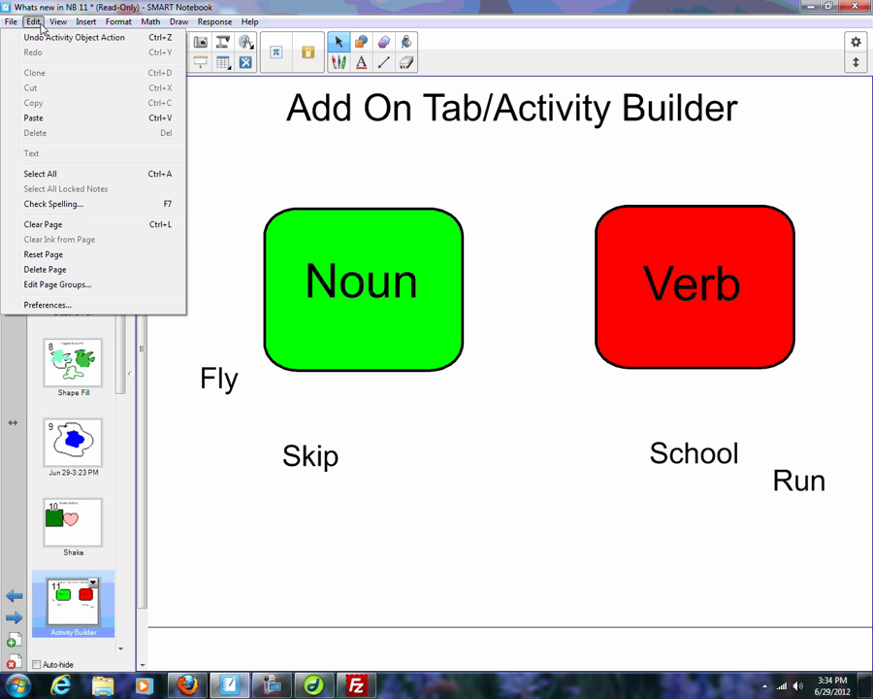
left_click(63, 255)
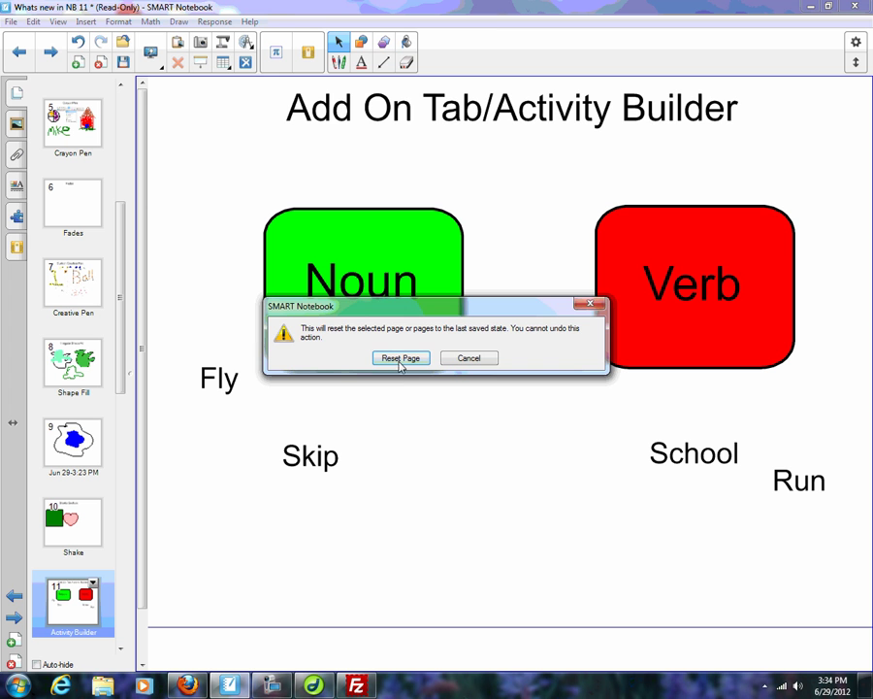
left_click(409, 359)
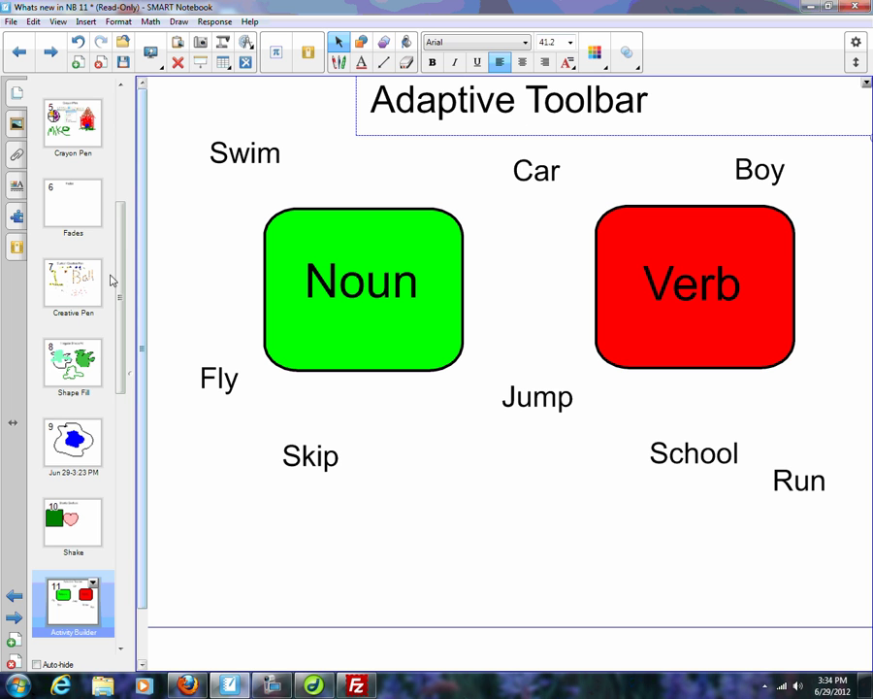
Step: Go to the next page, page 12 'Web Browser'
scroll(123, 309, "down", 1)
scroll(121, 335, "down", 2)
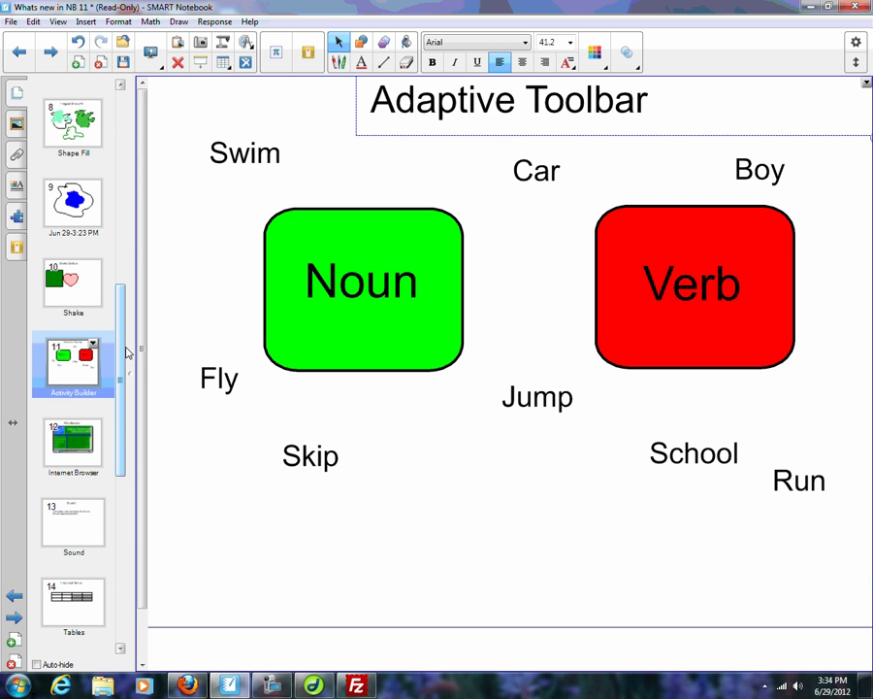
left_click(51, 53)
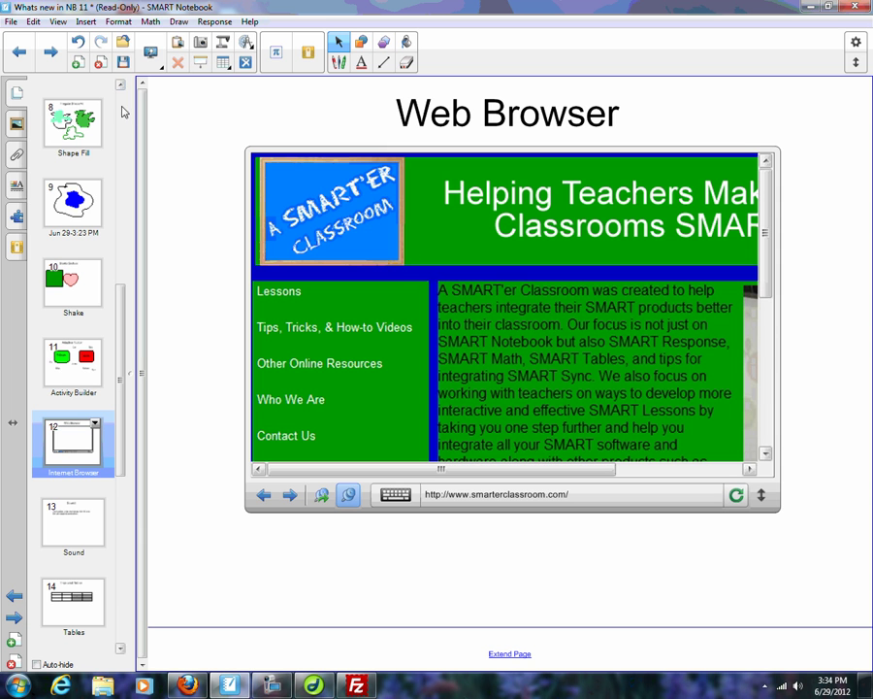
Step: Add a new blank page and insert an Internet Browser onto it
left_click(78, 63)
left_click(86, 22)
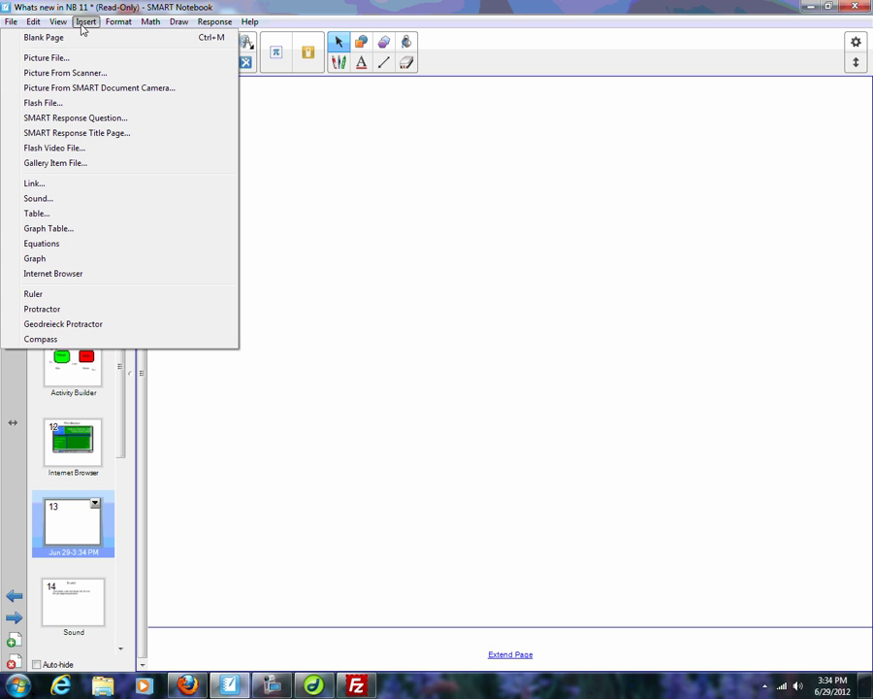
left_click(53, 274)
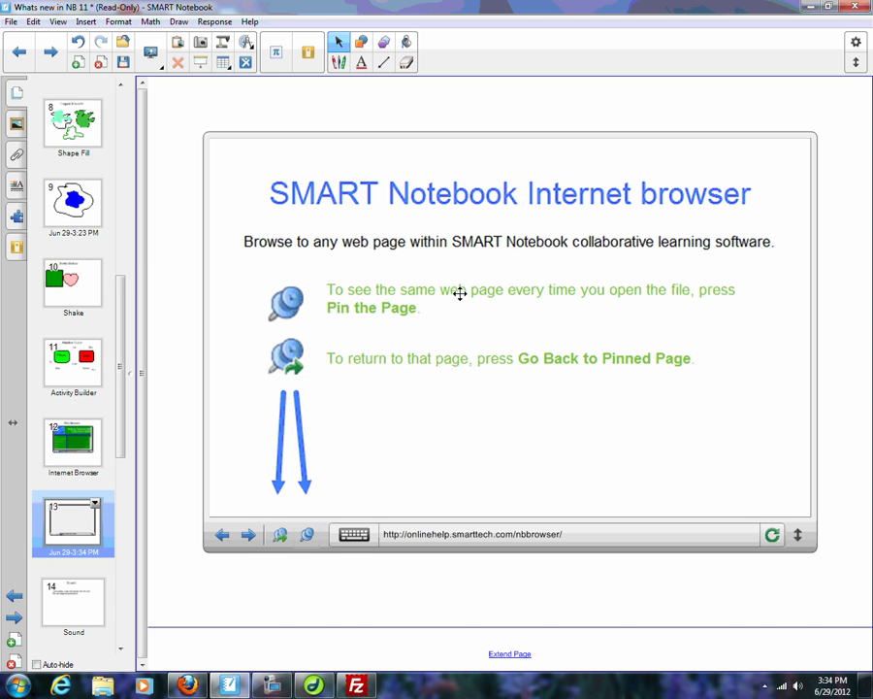
left_click(436, 538)
type("ww")
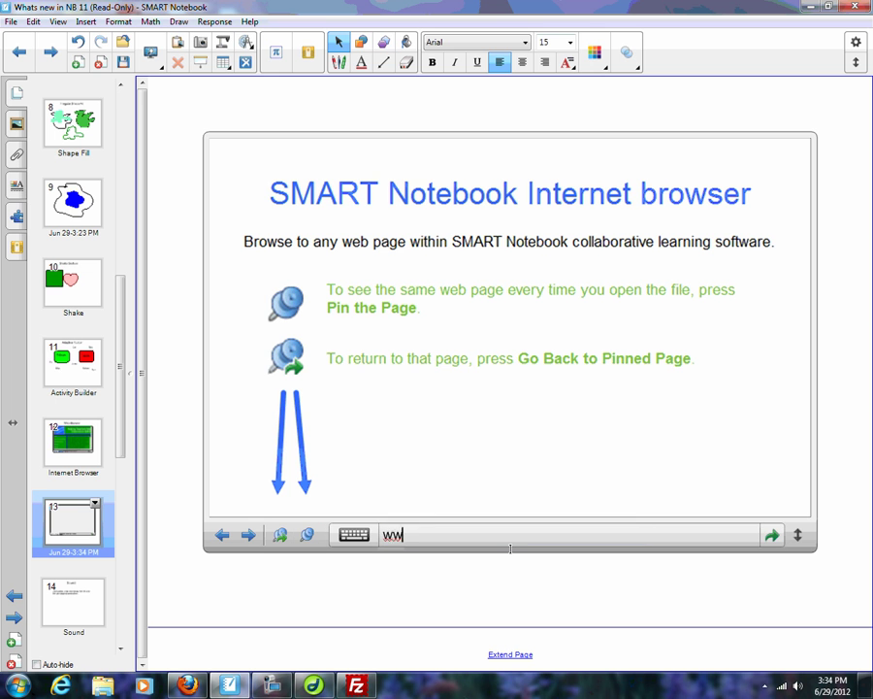
type("w.smarterclassroom.com")
key("Return")
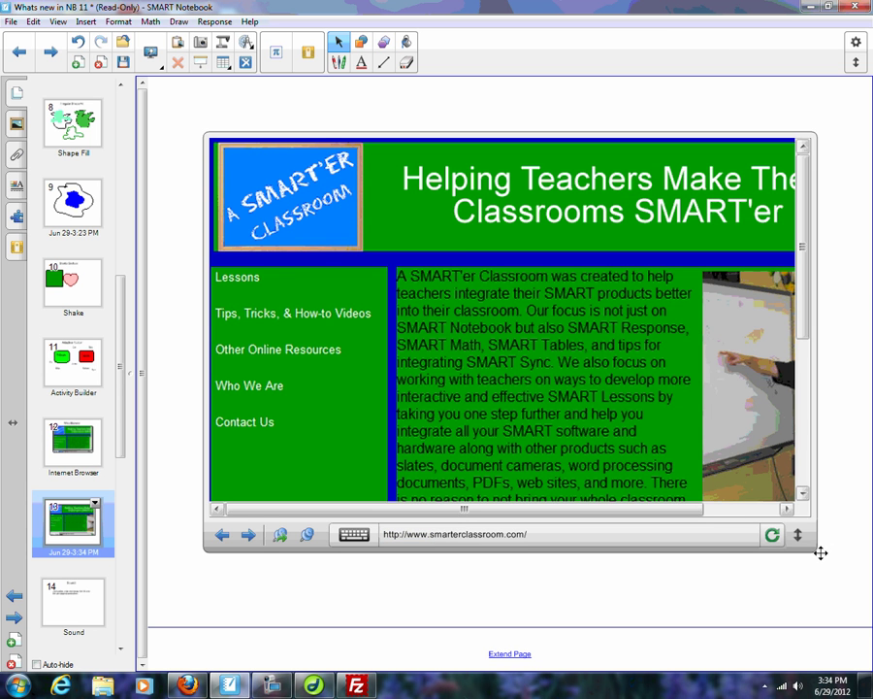
Step: Drag the browser's corner handle outward and nudge it left to fill the page width
left_click_drag(818, 547, 285, 113)
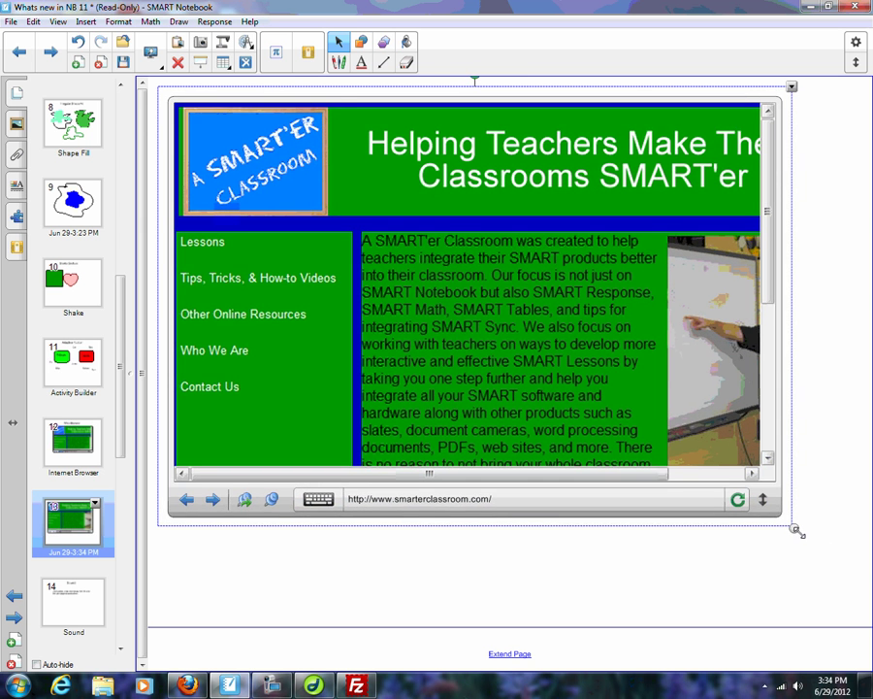
left_click_drag(791, 522, 863, 622)
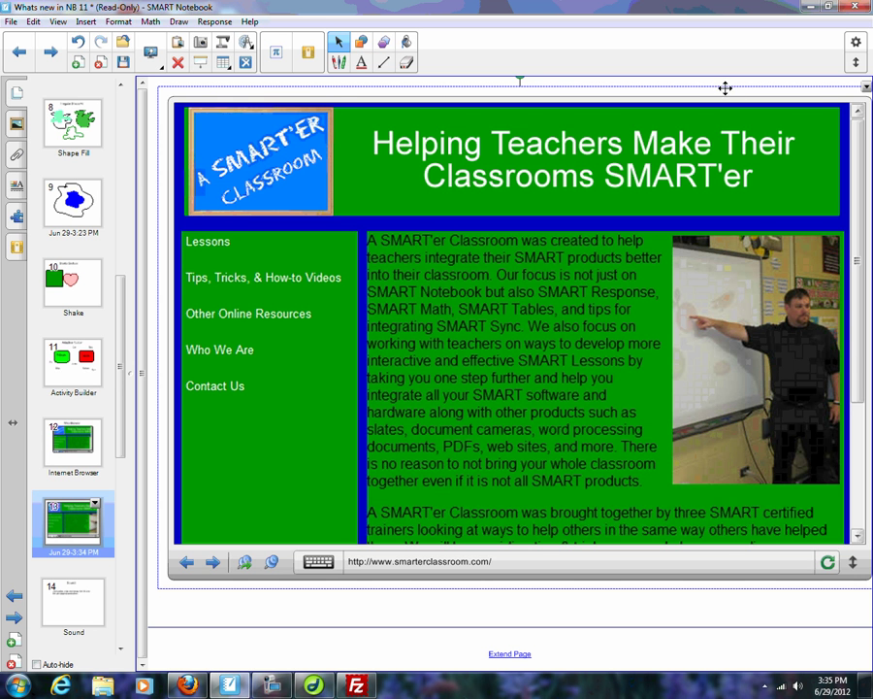
left_click_drag(725, 87, 678, 89)
mouse_move(854, 600)
left_mouse_down()
mouse_move(852, 586)
mouse_move(663, 462)
mouse_move(848, 582)
mouse_move(866, 610)
left_mouse_up()
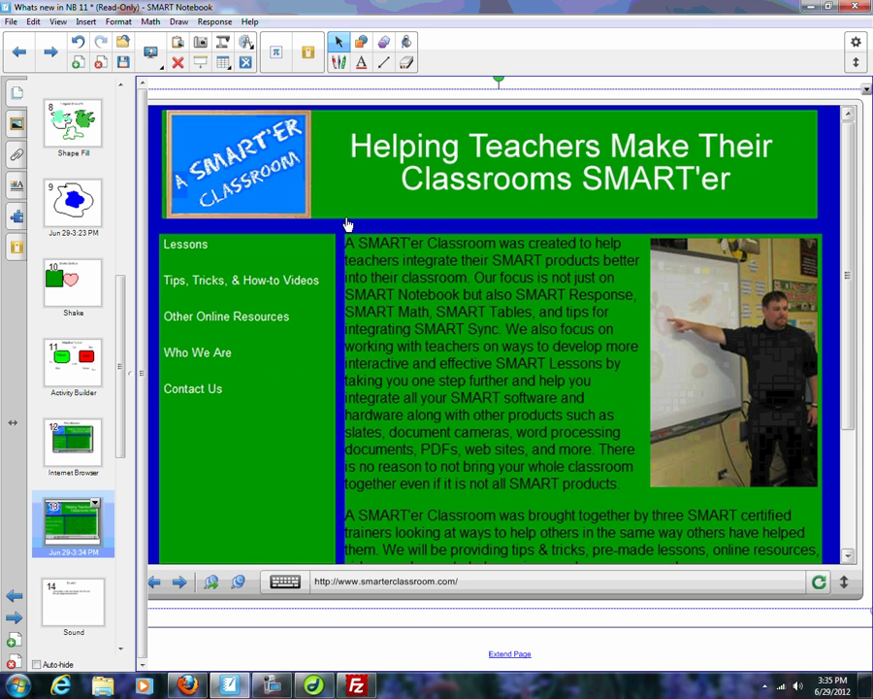
left_click(238, 584)
left_click(387, 590)
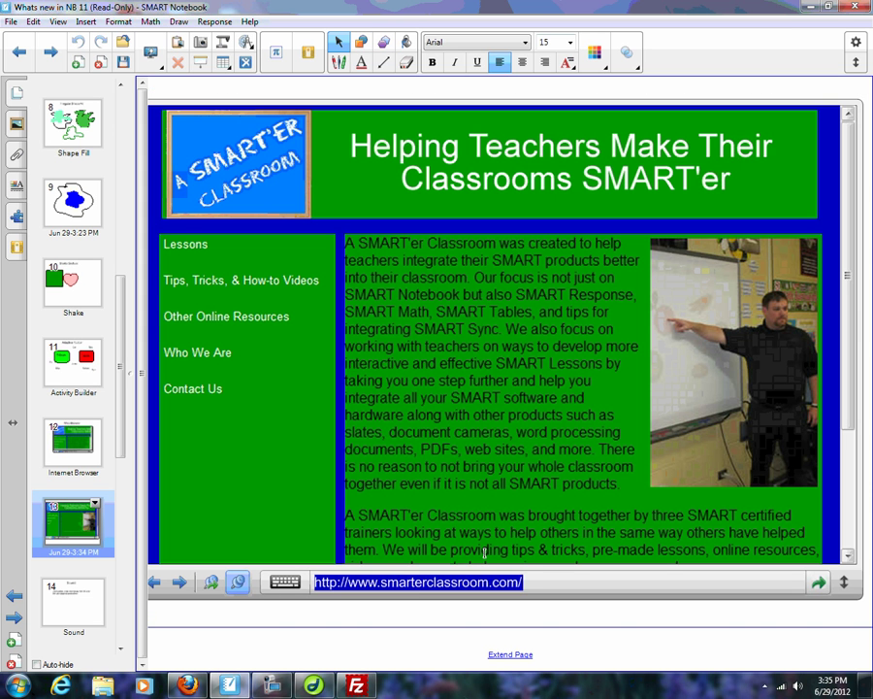
type("www.smartetech.com")
key("Return")
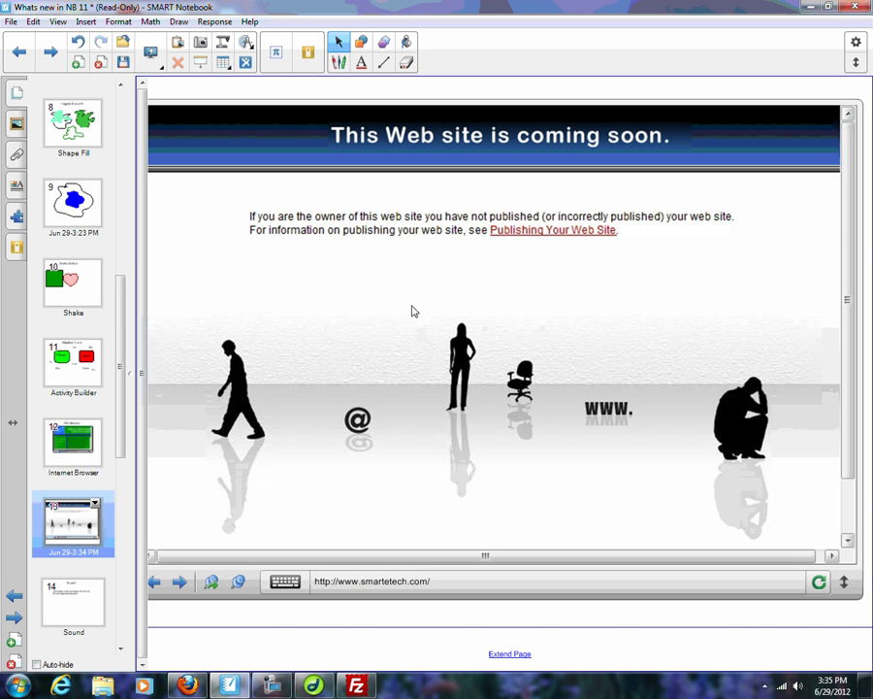
left_click(404, 583)
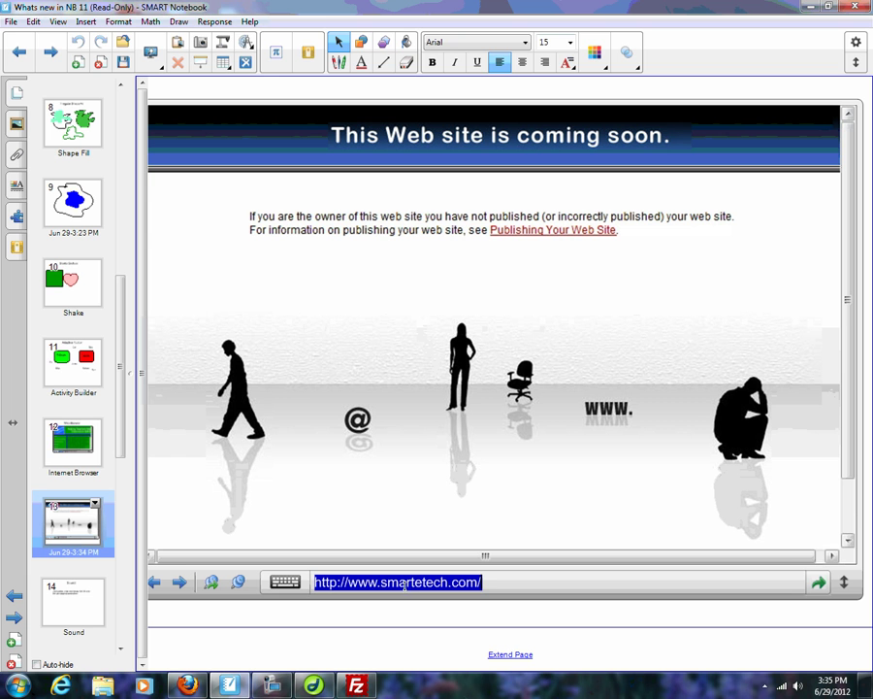
left_click(417, 582)
key("BackSpace")
key("Return")
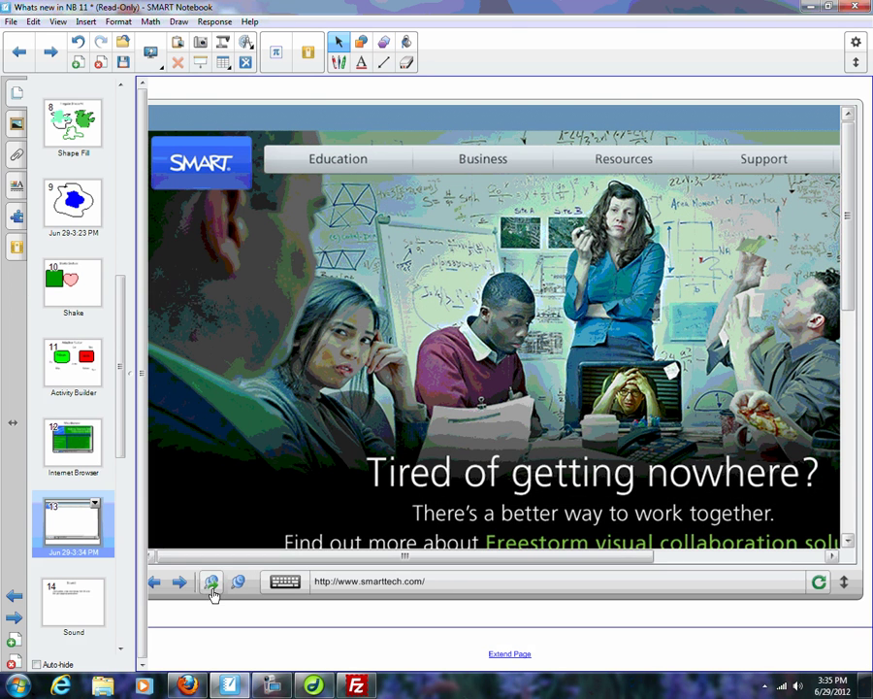
left_click(212, 582)
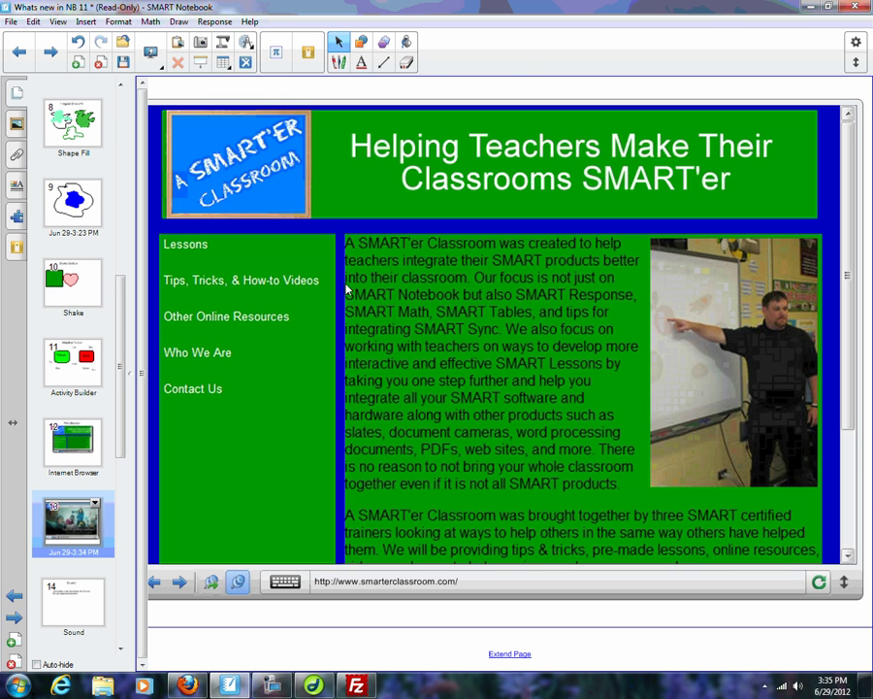
left_click(450, 581)
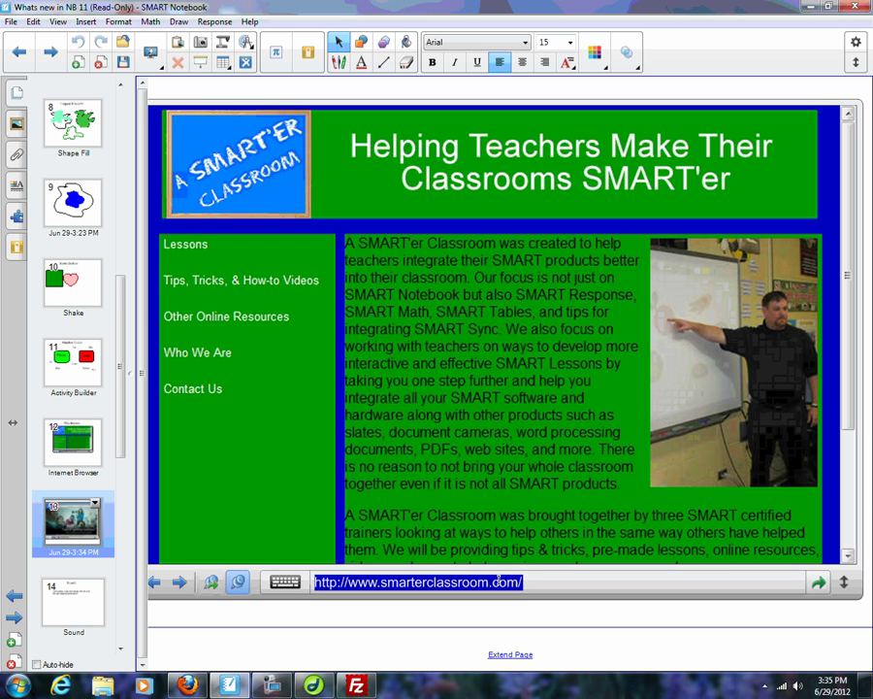
type("www.google.com")
key("Return")
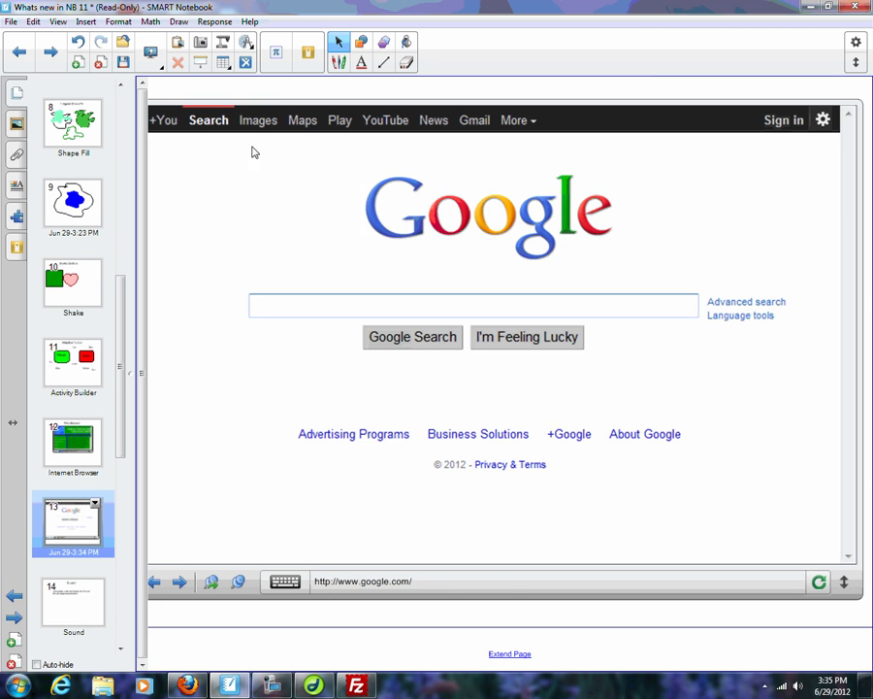
left_click(264, 124)
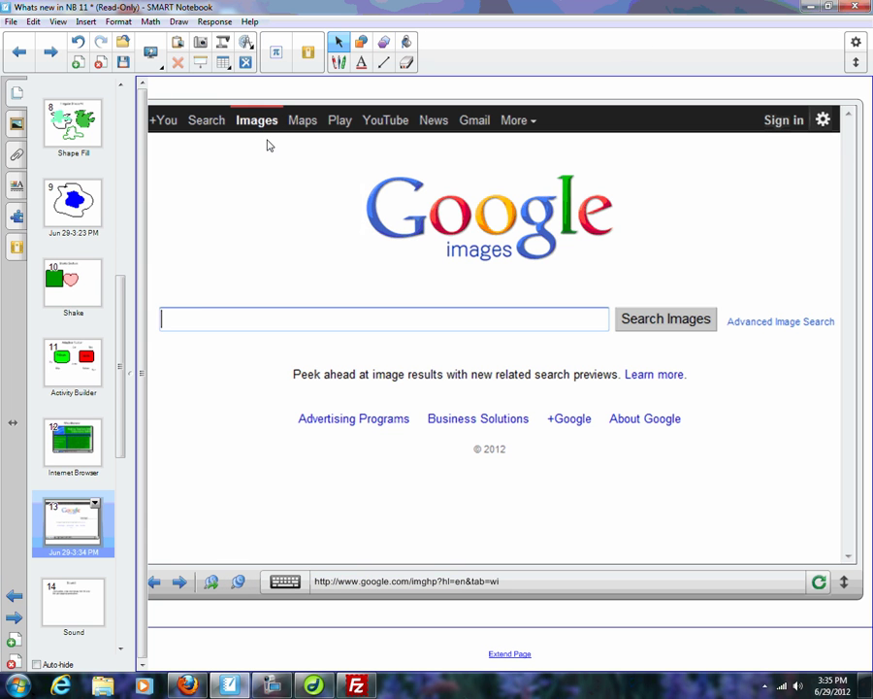
type("cartoo")
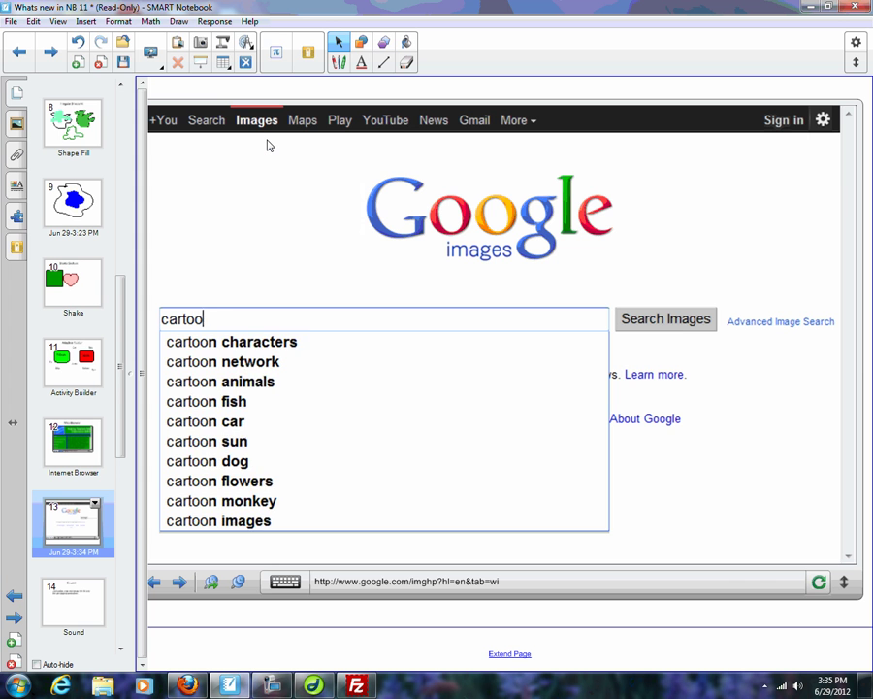
type("n picture of dog")
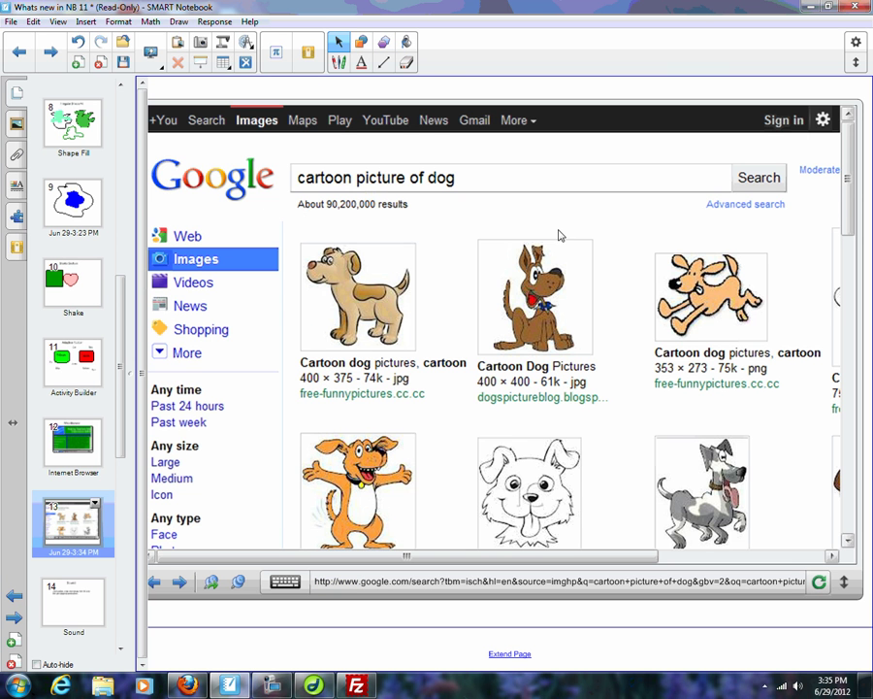
Step: Shrink the browser to the upper-left, then drag in and resize the tan and brown cartoon dogs
left_click_drag(868, 635, 277, 68)
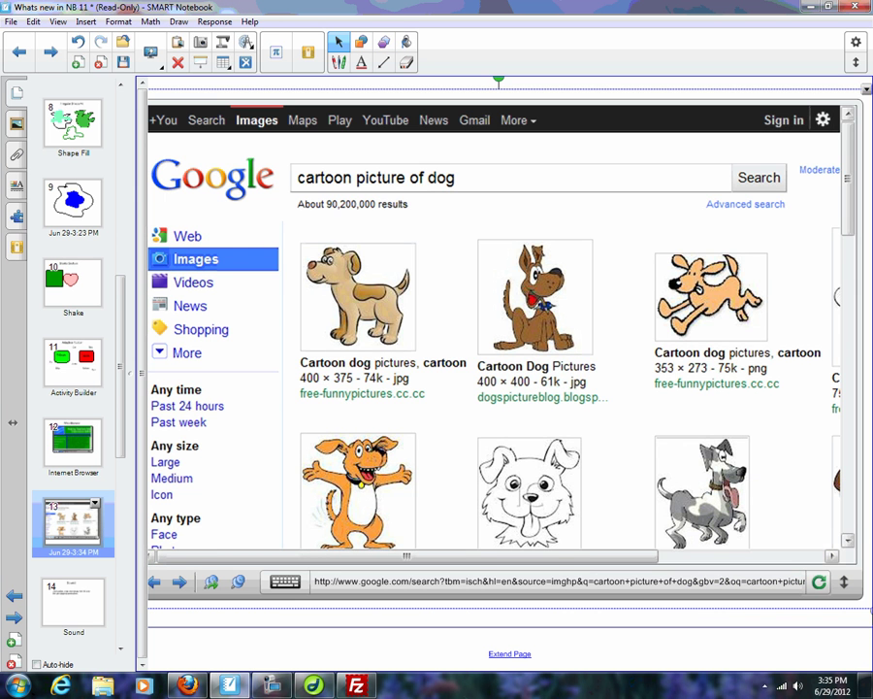
left_click_drag(867, 607, 586, 499)
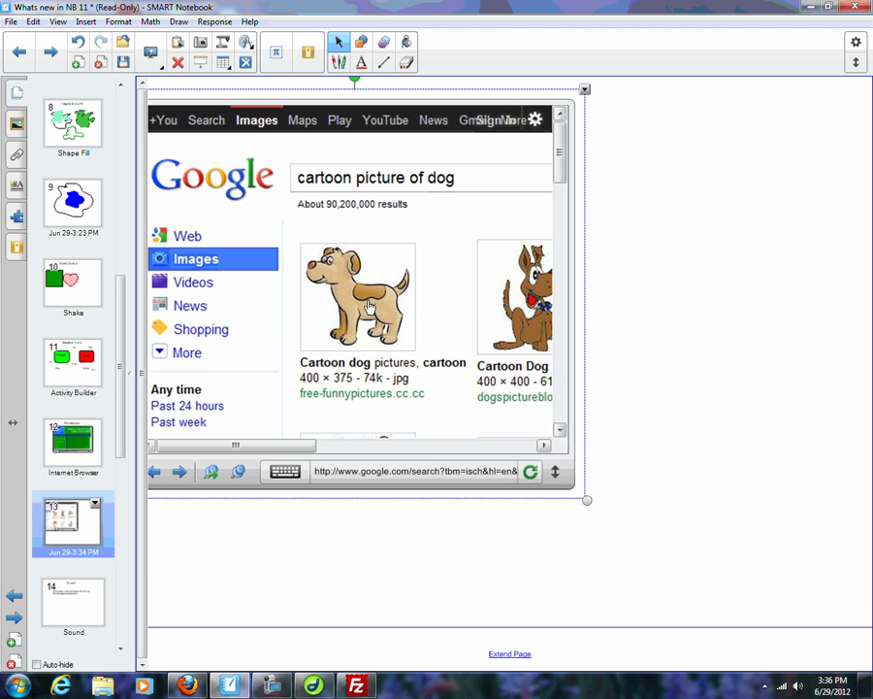
left_click_drag(369, 307, 722, 186)
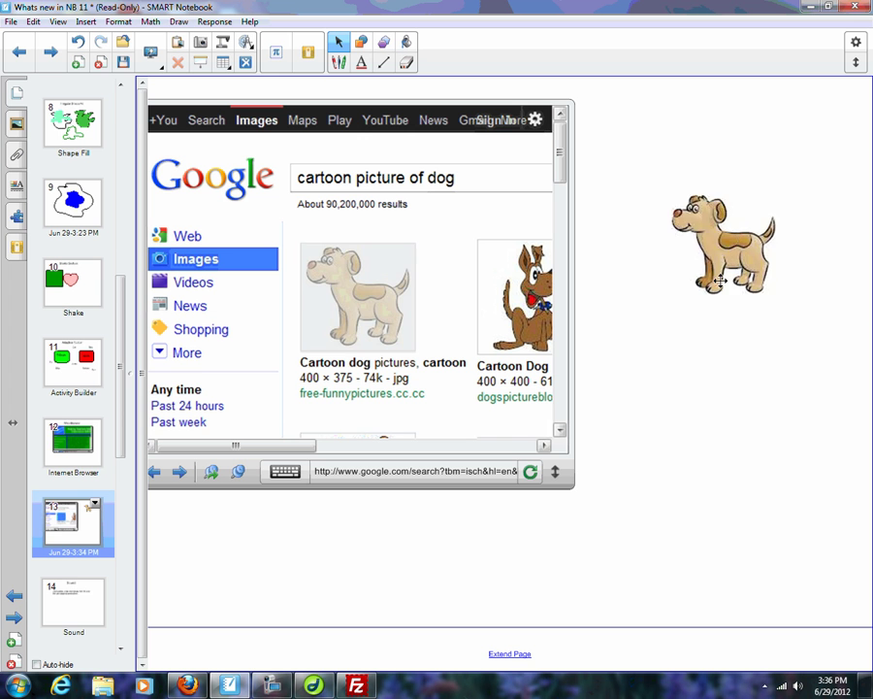
left_click(729, 242)
left_click_drag(761, 262, 740, 250)
left_click_drag(515, 296, 695, 370)
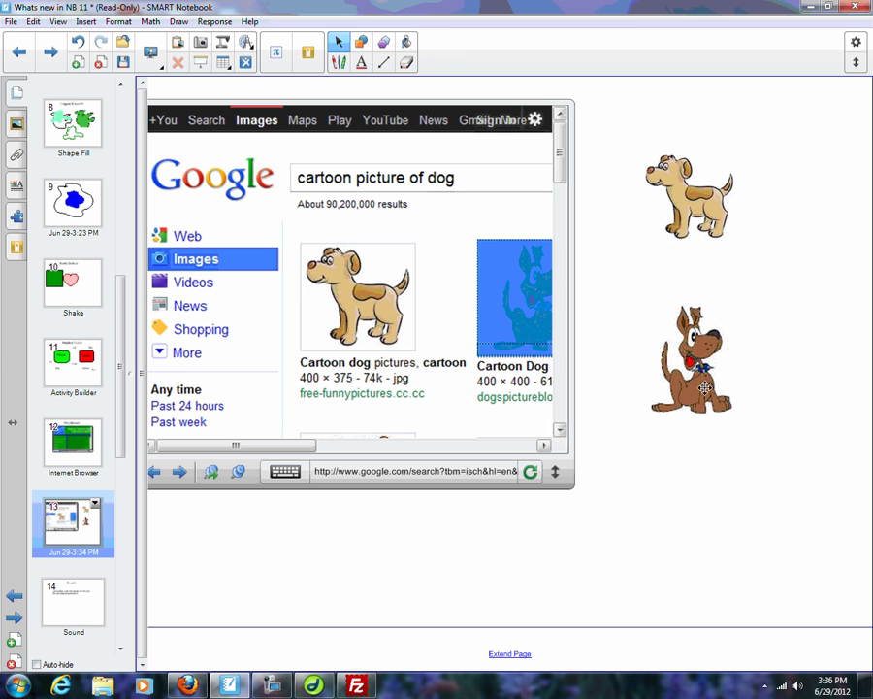
left_click(740, 413)
left_click_drag(758, 420, 779, 443)
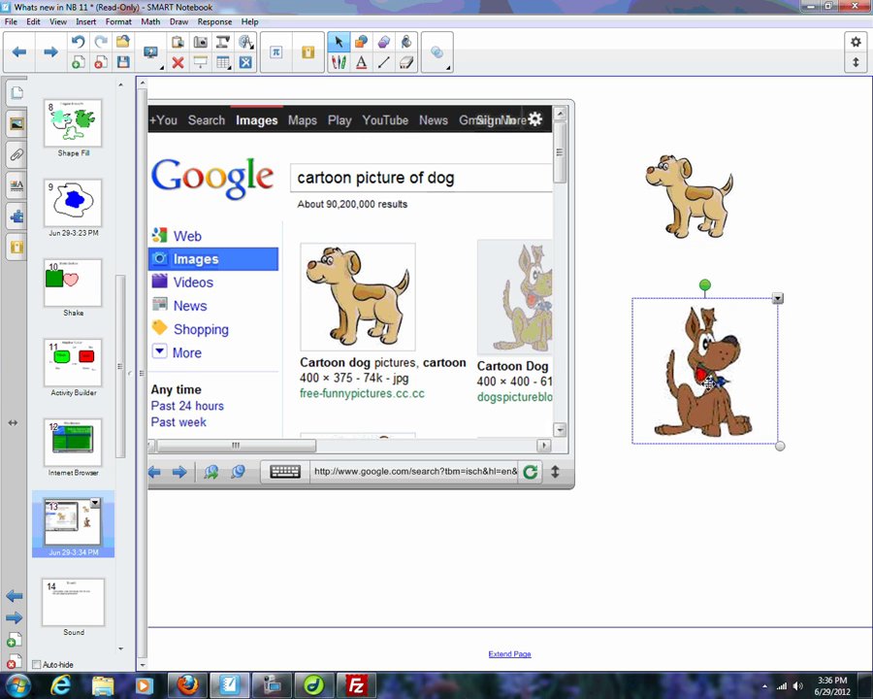
Step: Return the embedded browser to its home page
left_click(436, 472)
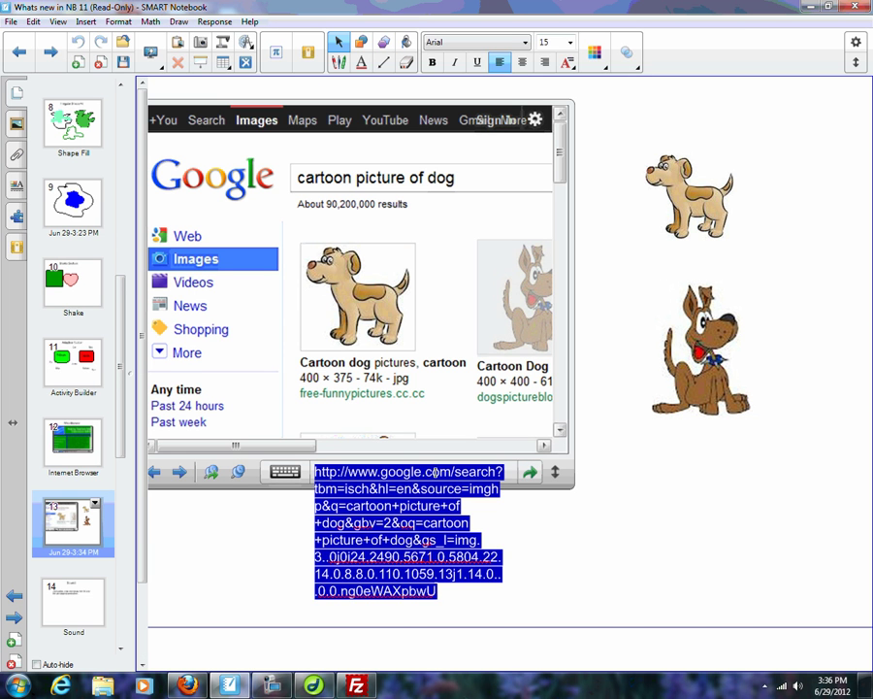
left_click(211, 472)
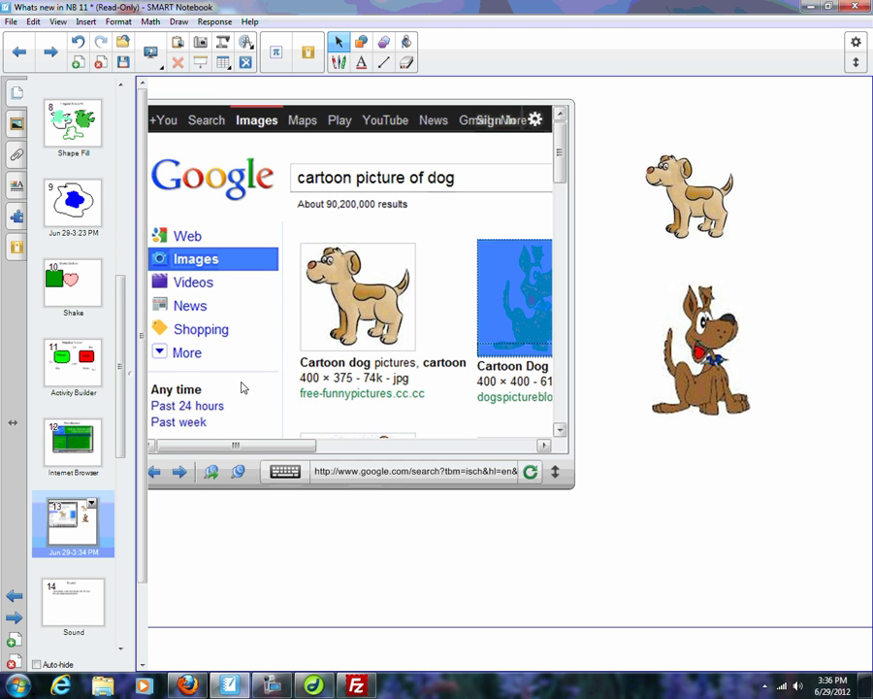
left_click(210, 473)
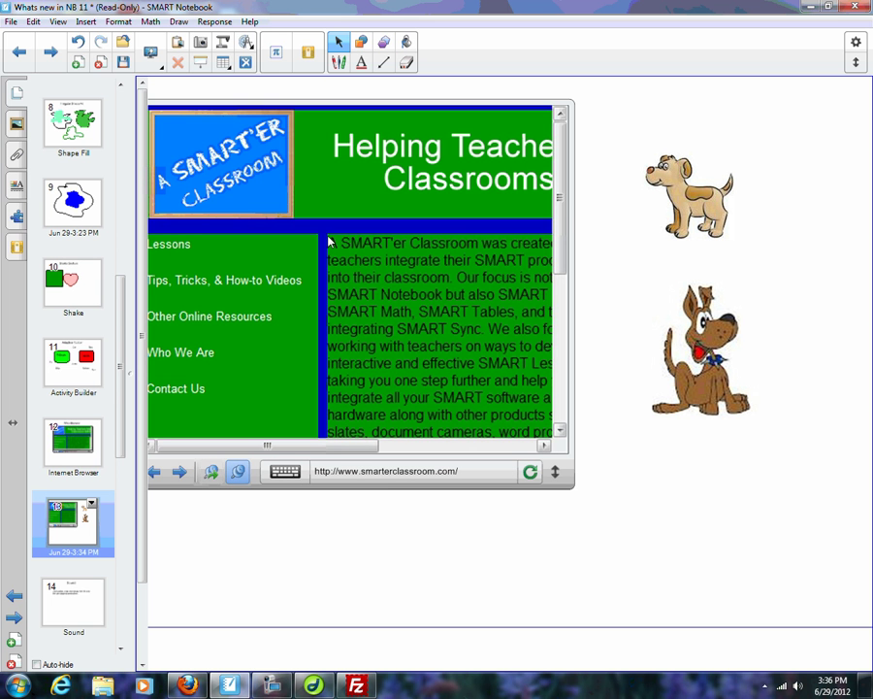
Step: Drag the SMART'er Classroom introduction paragraph out onto the page below the browser
left_click_drag(330, 243, 510, 403)
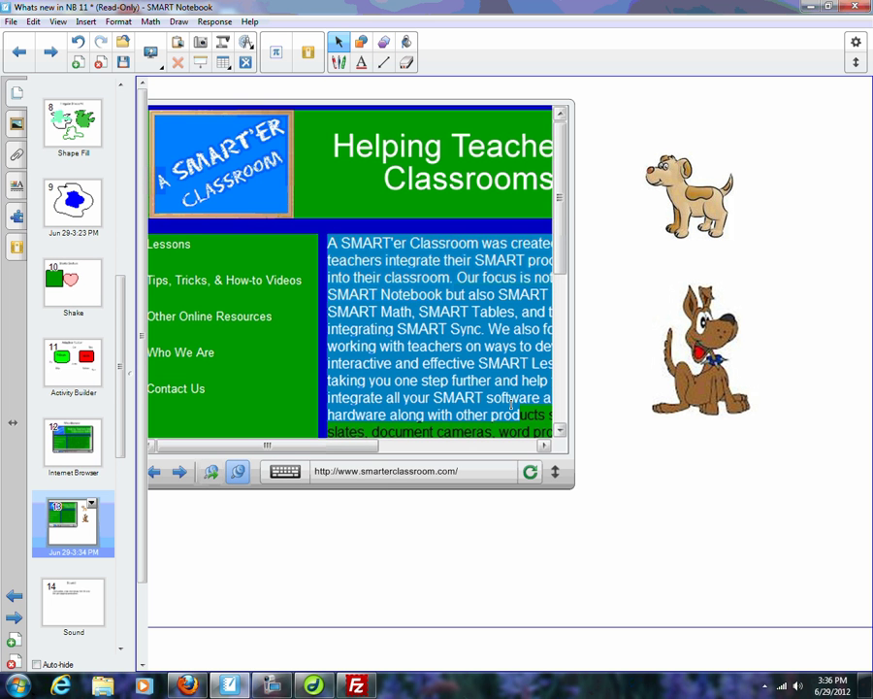
left_click_drag(387, 296, 549, 555)
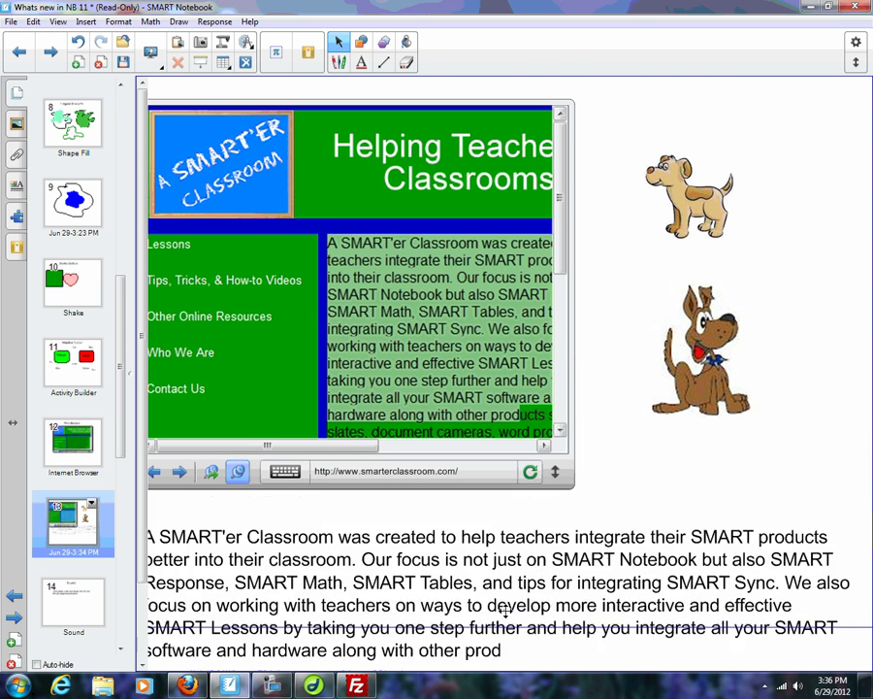
left_click_drag(585, 539, 515, 543)
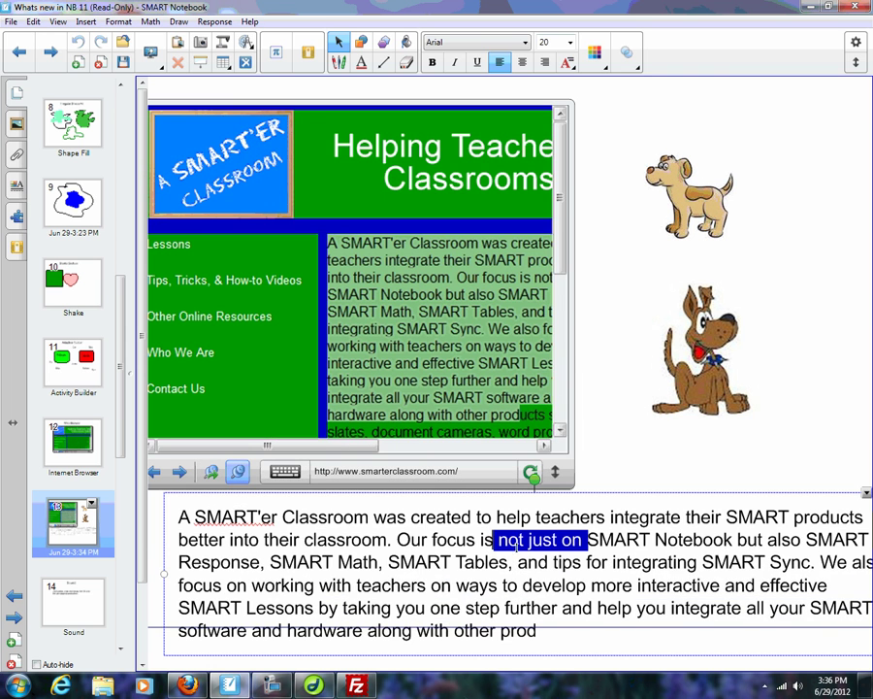